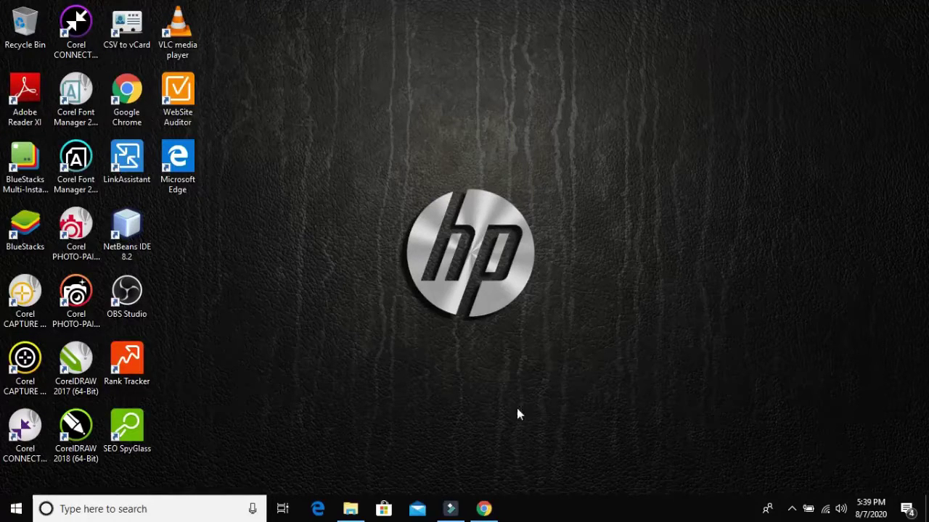
Step: Go to gmail.com in Chrome and open the Create your Google Account signup form
{"action": "left_click", "coordinate": [484, 510]}
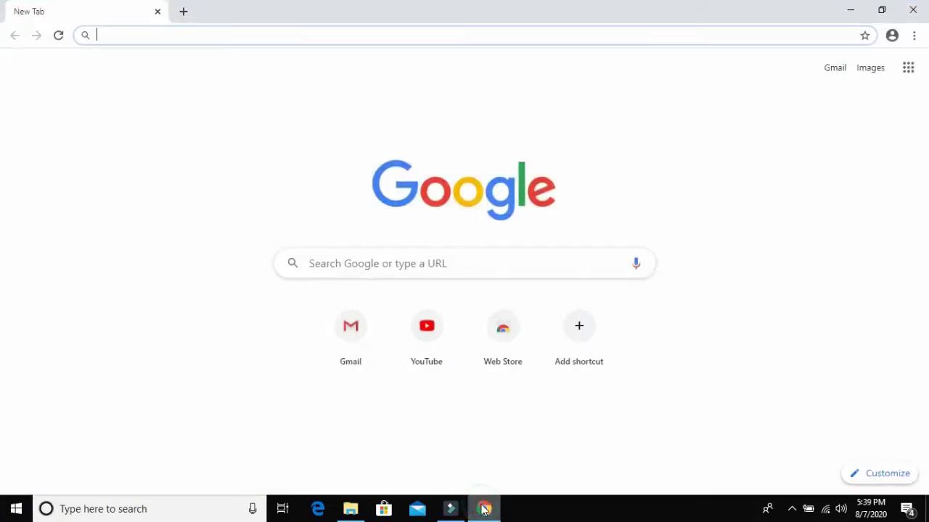
{"action": "left_click", "coordinate": [180, 38]}
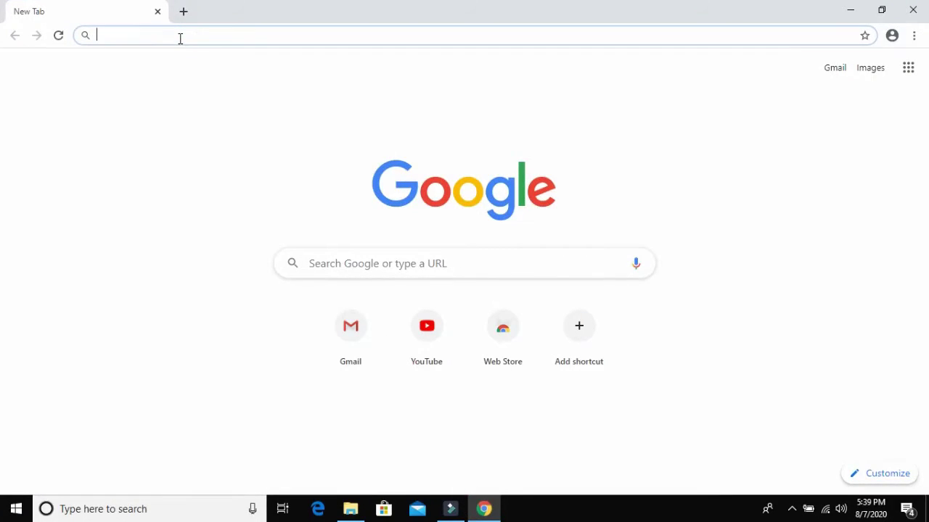
{"action": "type", "text": "gmail"}
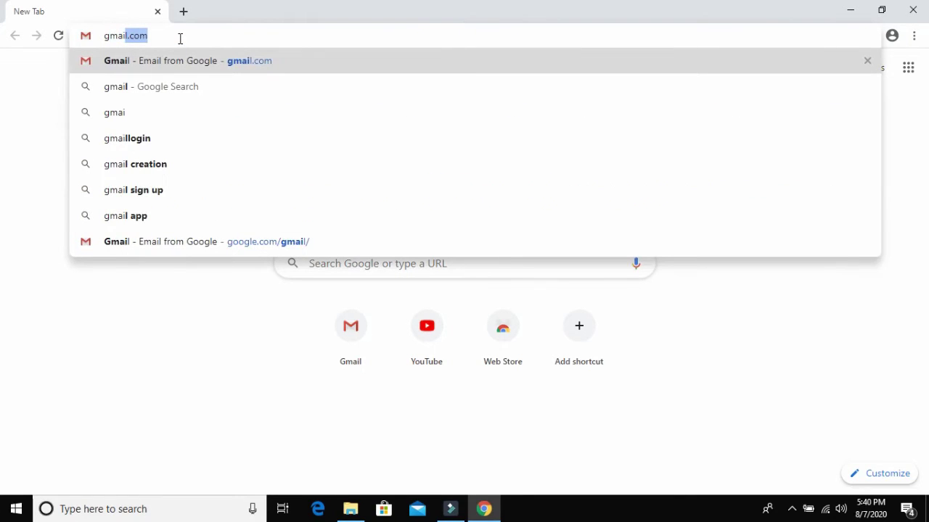
{"action": "type", "text": ".com"}
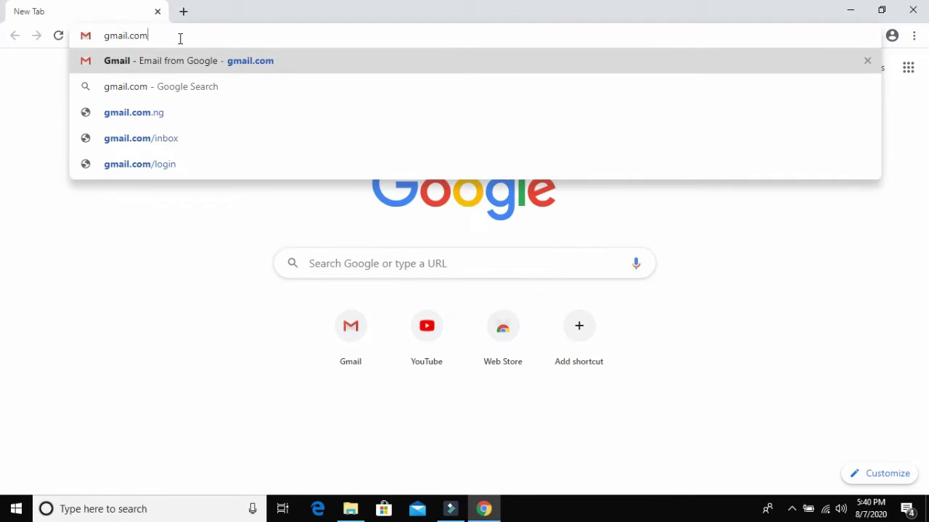
{"action": "key", "text": "Return"}
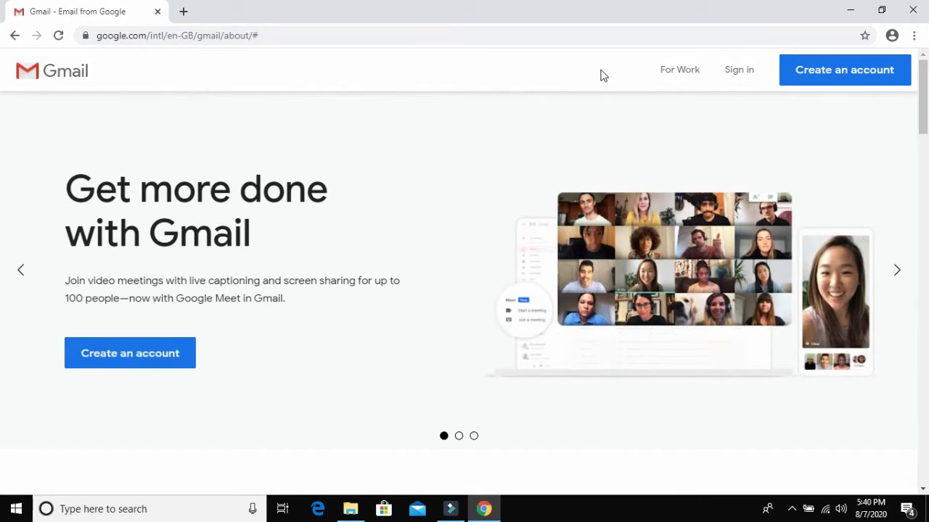
{"action": "left_click", "coordinate": [840, 77]}
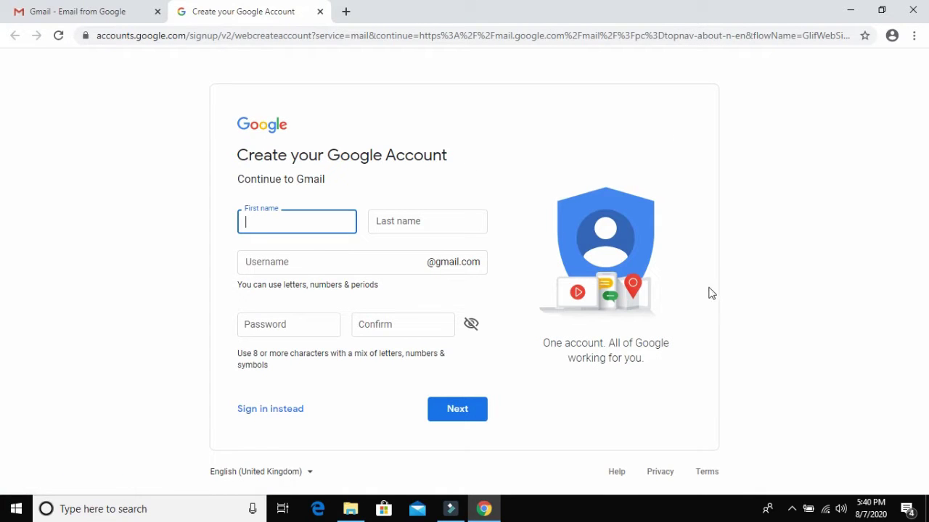
Step: Fill in the account holder's first name, last name and the desired Gmail username
{"action": "left_click", "coordinate": [288, 224]}
{"action": "key", "text": "Tab"}
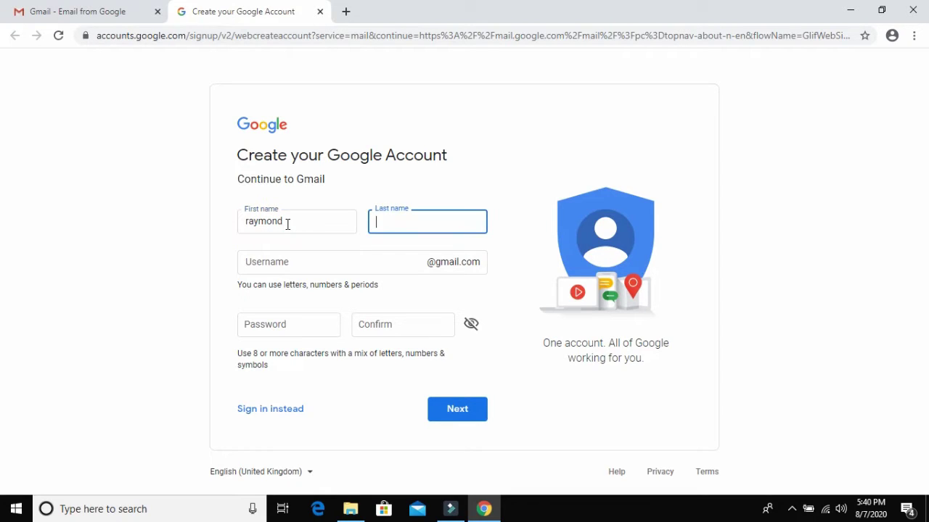
{"action": "left_click", "coordinate": [266, 258]}
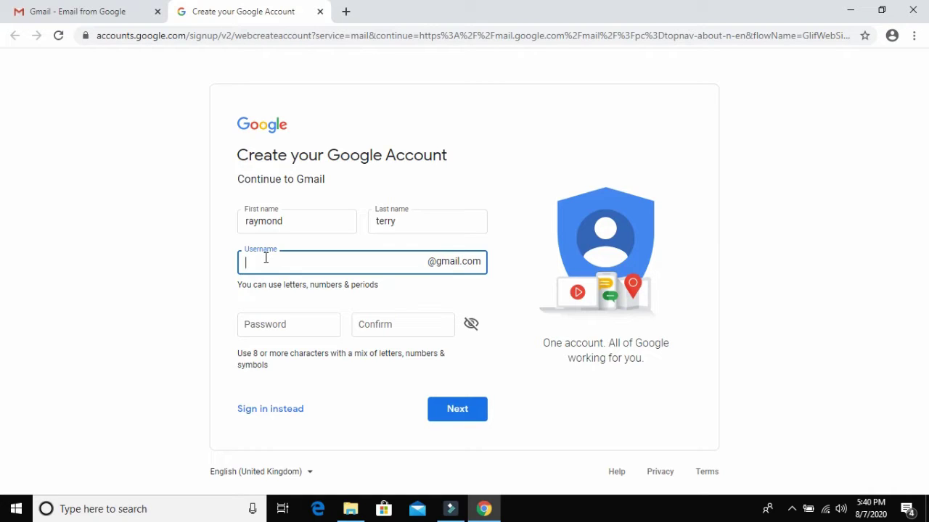
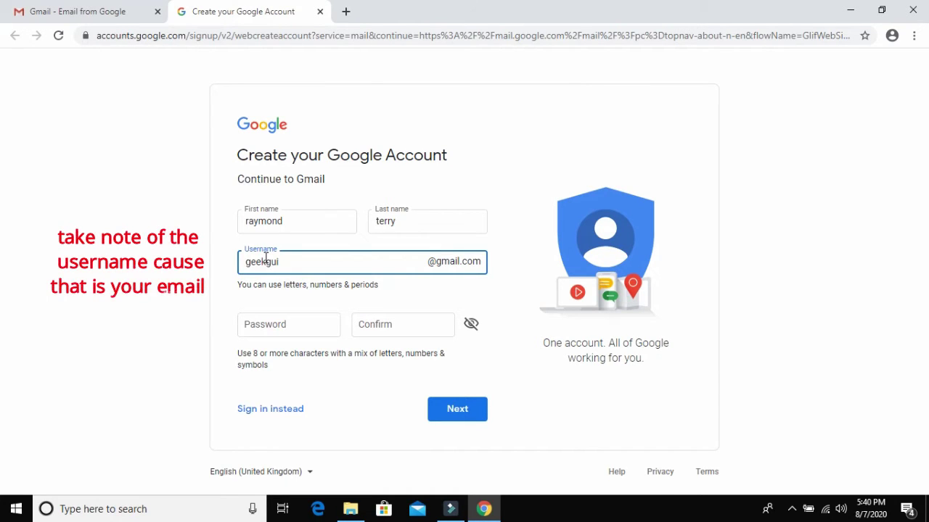
{"action": "left_click", "coordinate": [267, 324]}
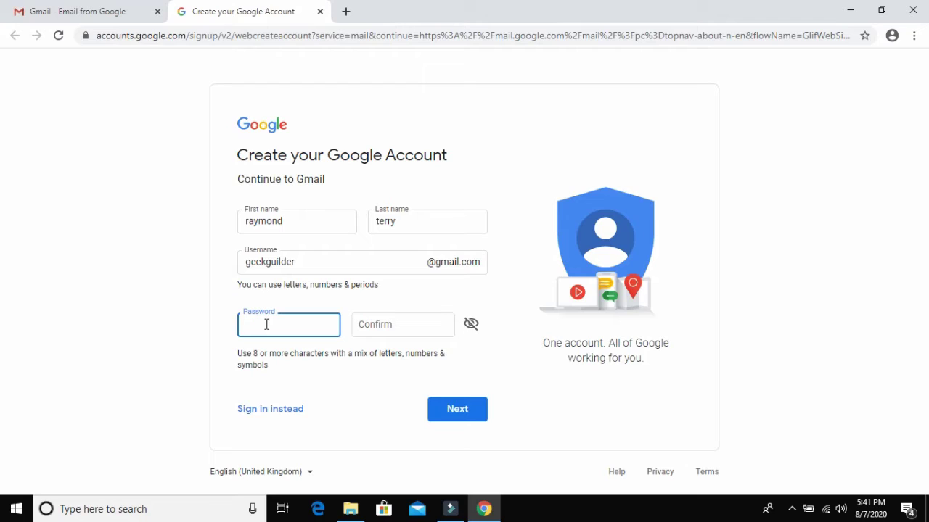
Step: Enter and confirm the account password, then continue to phone verification
{"action": "type", "text": "•••••••••"}
{"action": "left_click", "coordinate": [374, 331]}
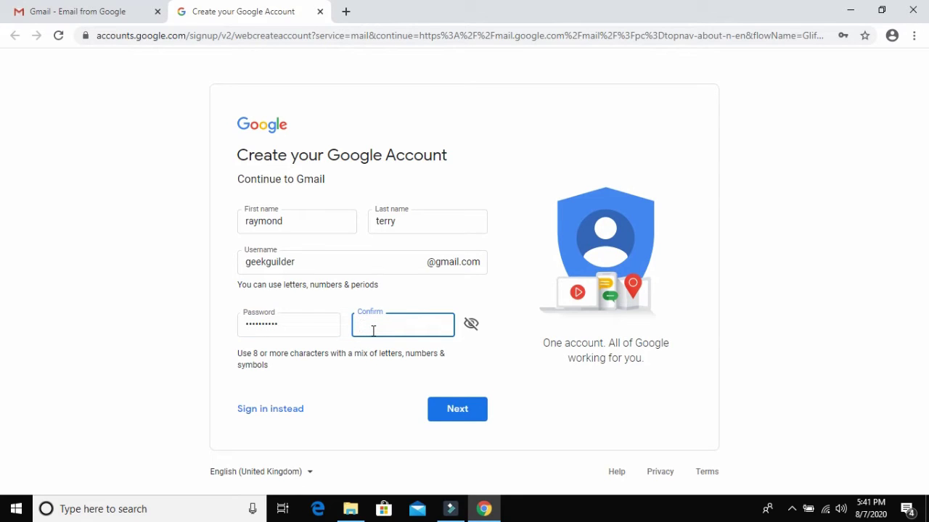
{"action": "type", "text": "••••••••••••"}
{"action": "left_click", "coordinate": [455, 411]}
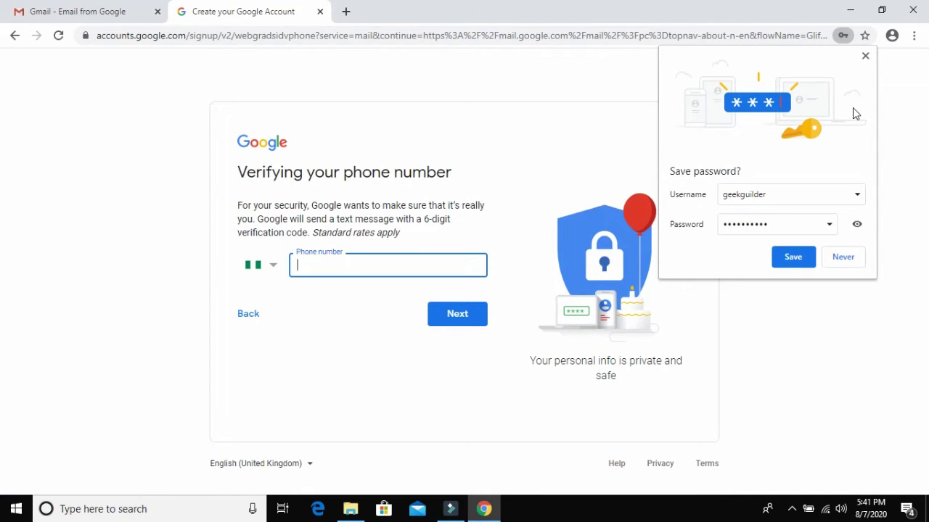
Step: Decline saving the password and submit the phone number from the saved autofill suggestion
{"action": "left_click", "coordinate": [865, 56]}
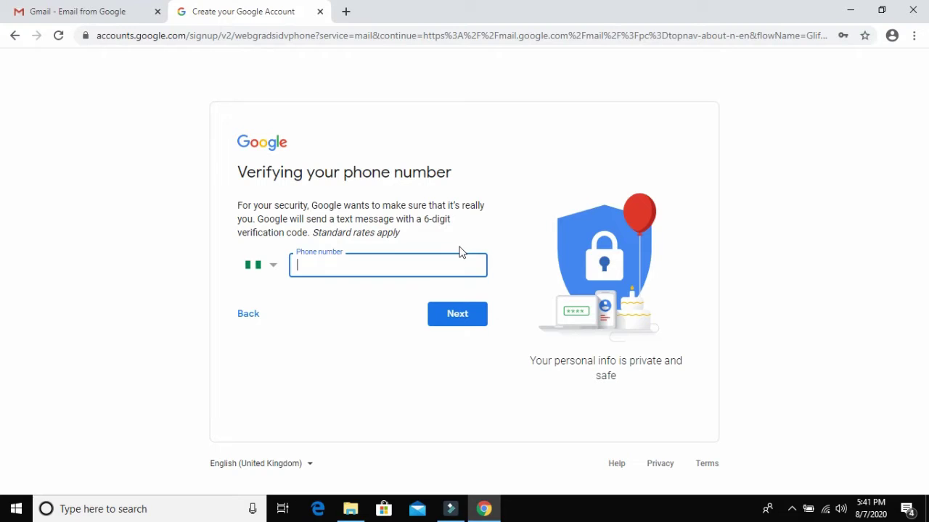
{"action": "left_click", "coordinate": [354, 263]}
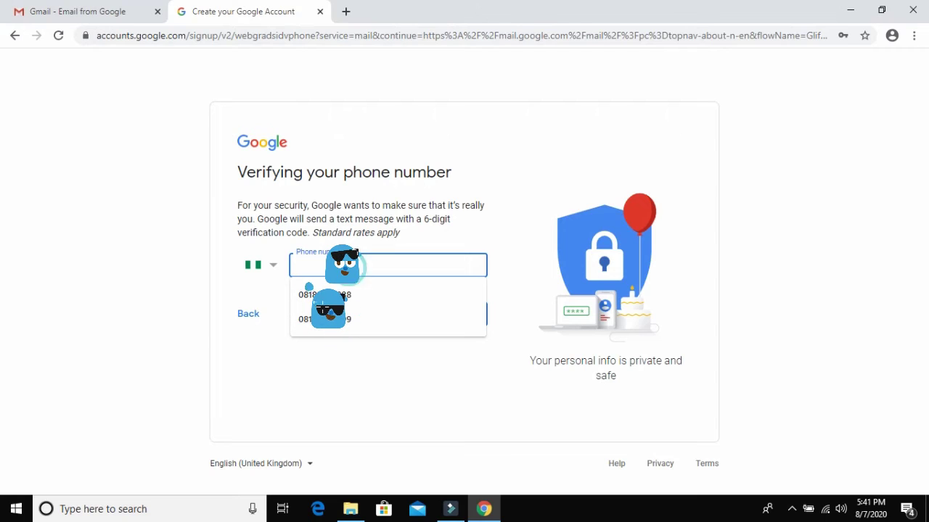
{"action": "type", "text": "0818"}
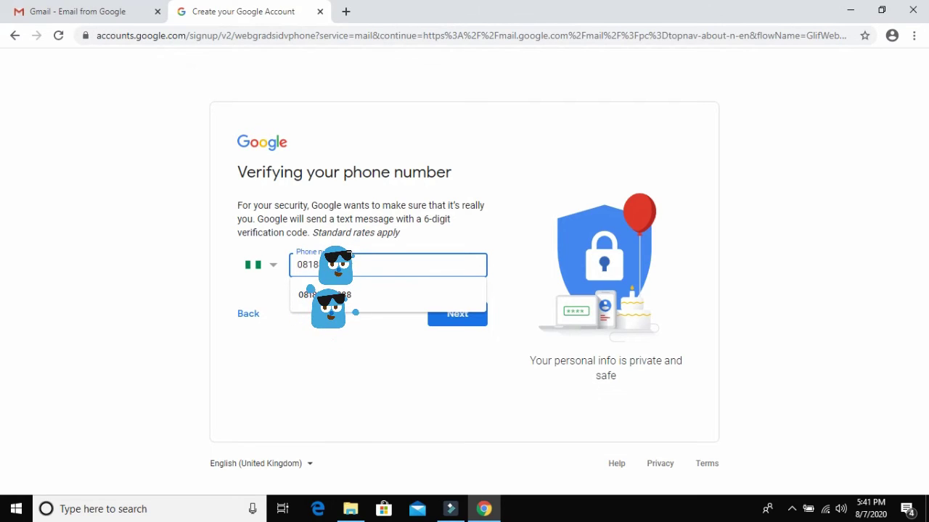
{"action": "left_click", "coordinate": [325, 295]}
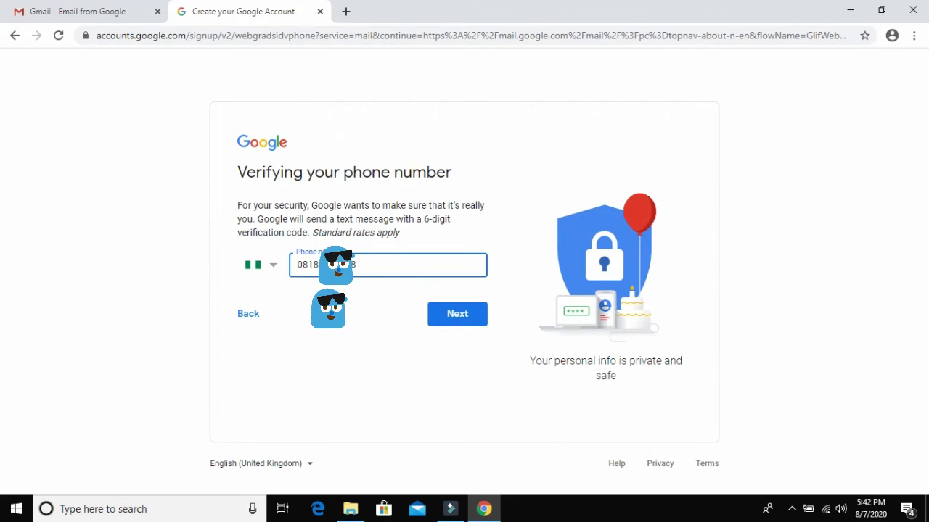
{"action": "left_click", "coordinate": [457, 314]}
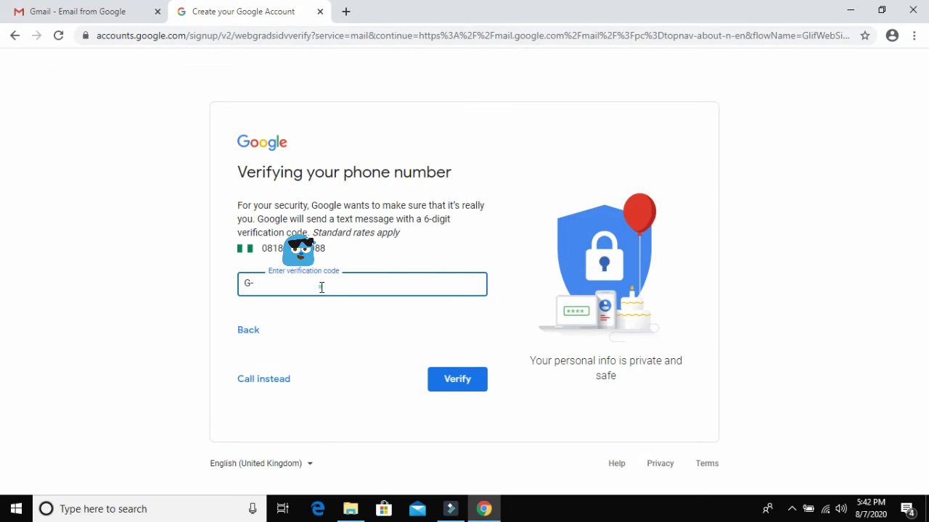
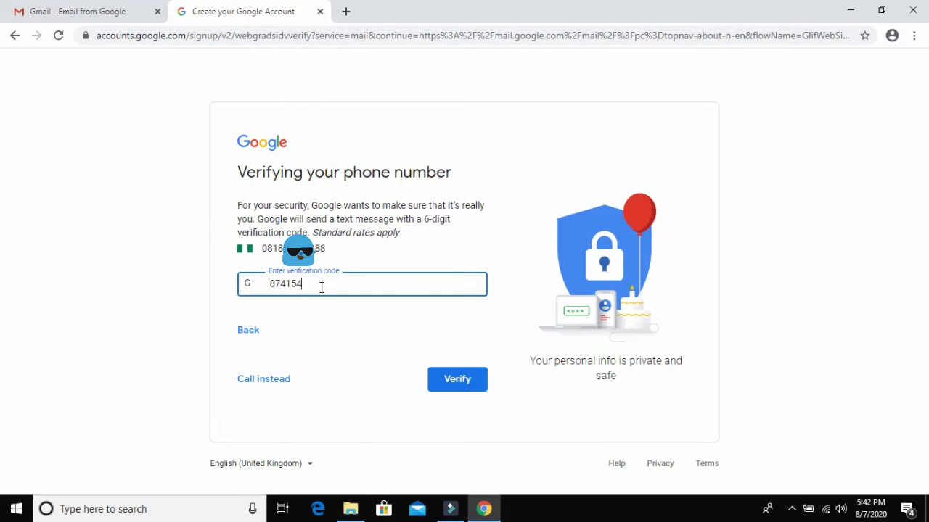
Step: Enter the six-digit code received by text message and verify the phone
{"action": "left_click", "coordinate": [454, 381]}
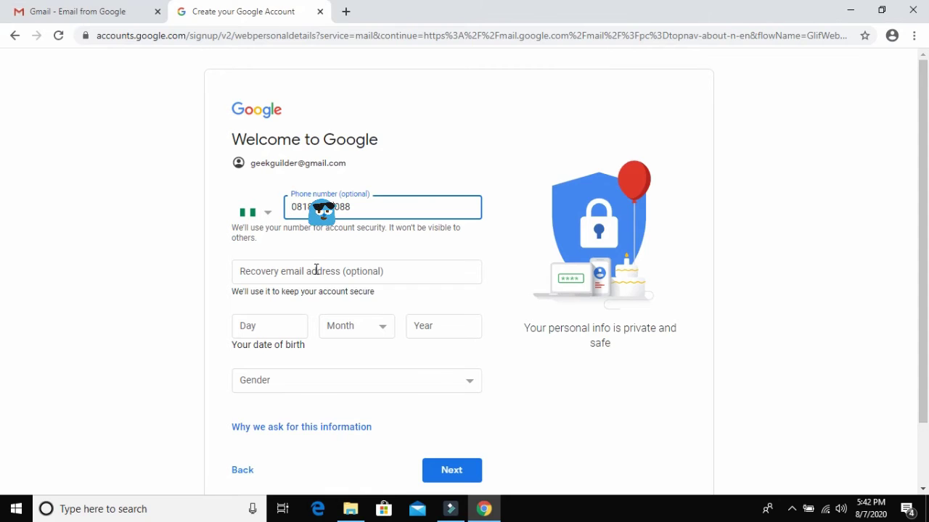
Step: Enter birth date 03 March 1980, select gender Male, and continue
{"action": "left_click", "coordinate": [271, 329]}
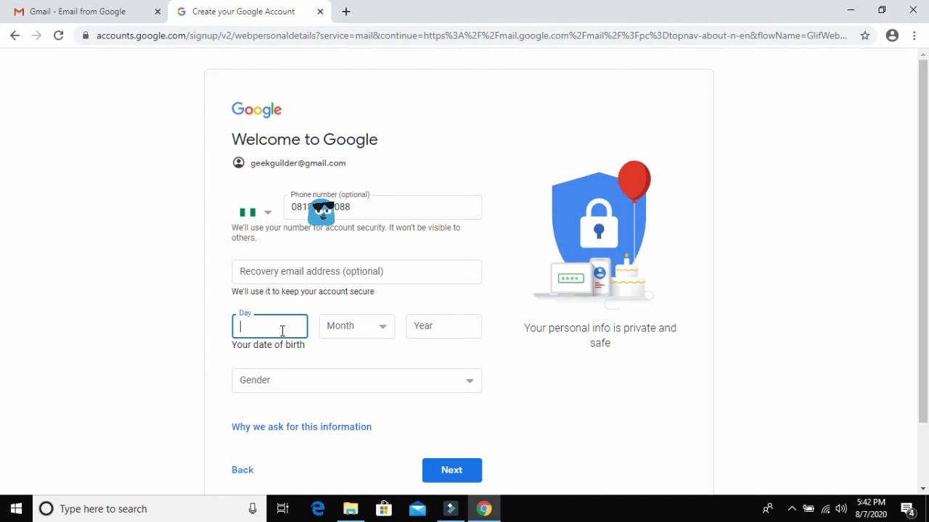
{"action": "type", "text": "03"}
{"action": "left_click", "coordinate": [384, 330]}
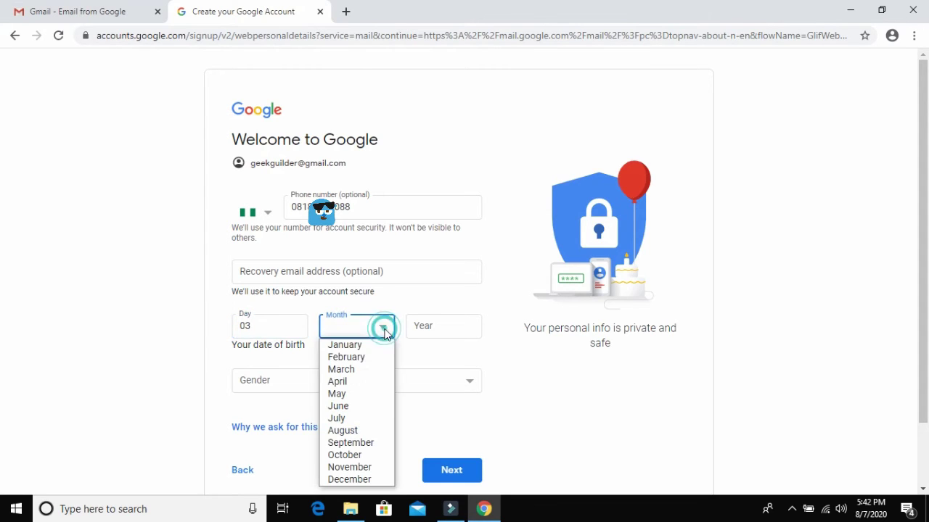
{"action": "left_click", "coordinate": [361, 371]}
{"action": "left_click", "coordinate": [431, 334]}
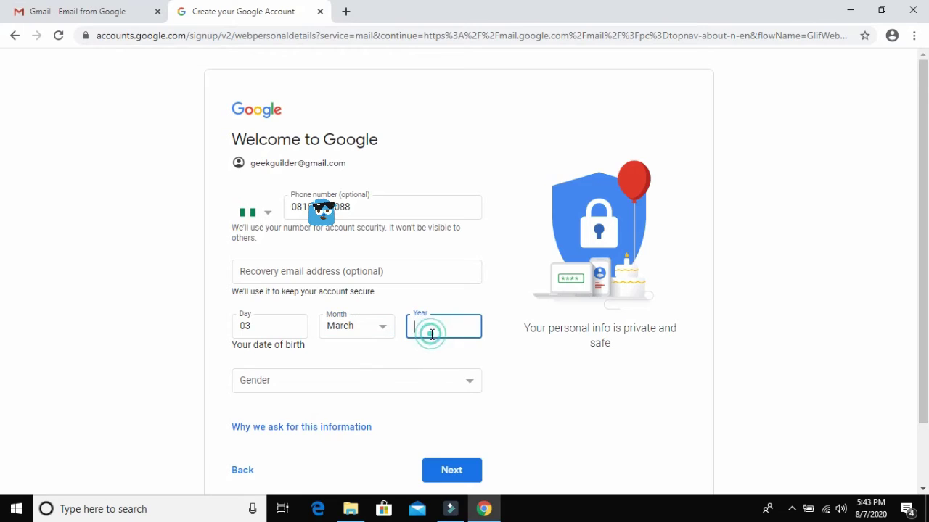
{"action": "type", "text": "19"}
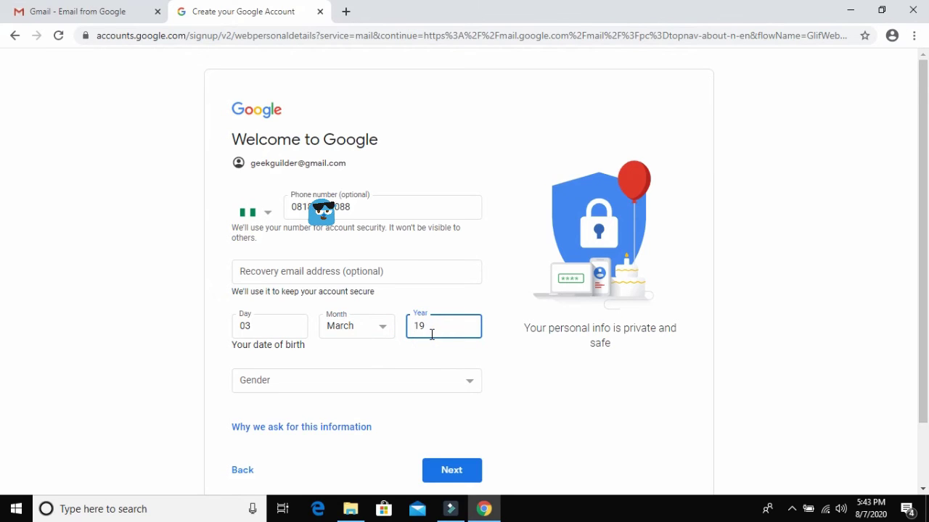
{"action": "type", "text": "80"}
{"action": "left_click", "coordinate": [465, 386]}
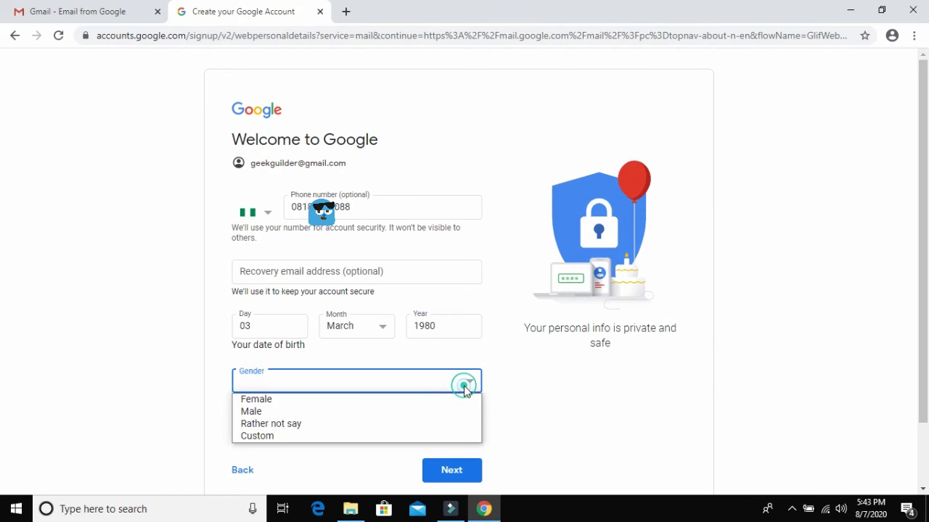
{"action": "left_click", "coordinate": [288, 411]}
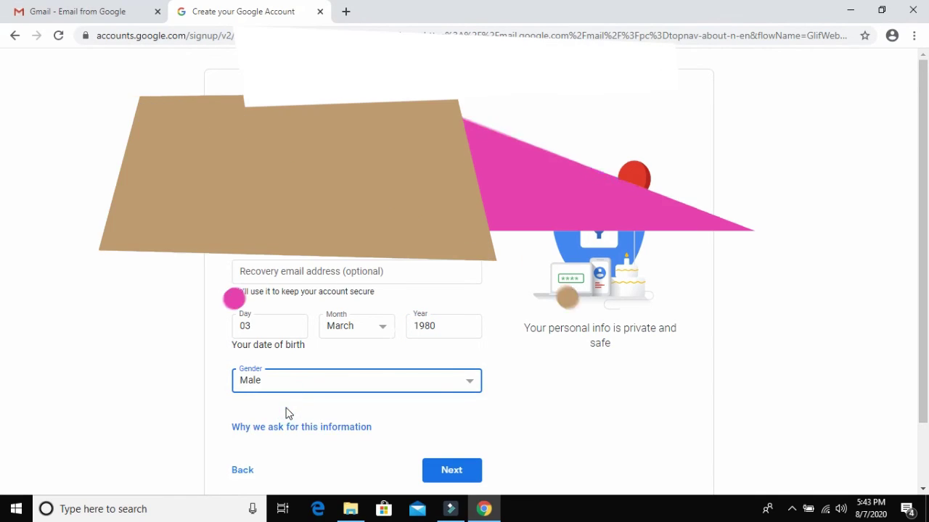
{"action": "scroll", "coordinate": [2, 307], "scroll_direction": "down", "scroll_amount": 1}
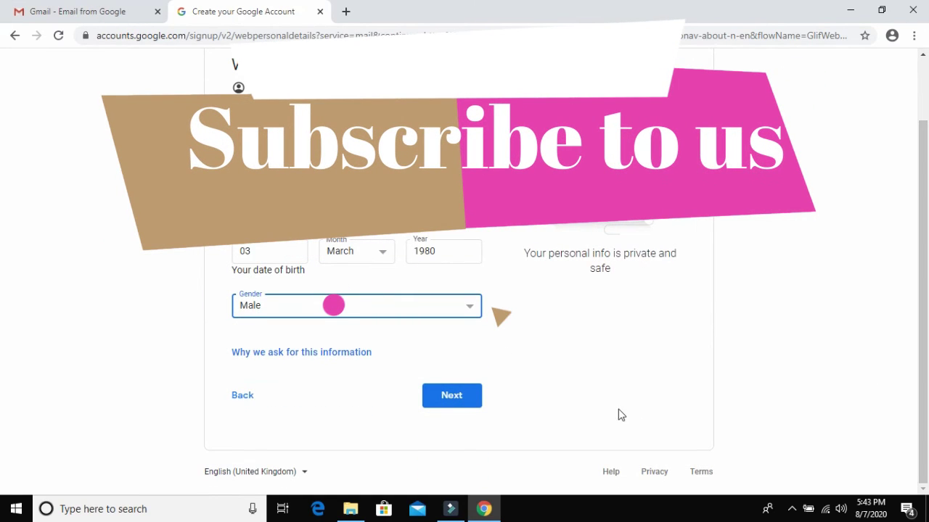
{"action": "left_click", "coordinate": [462, 401]}
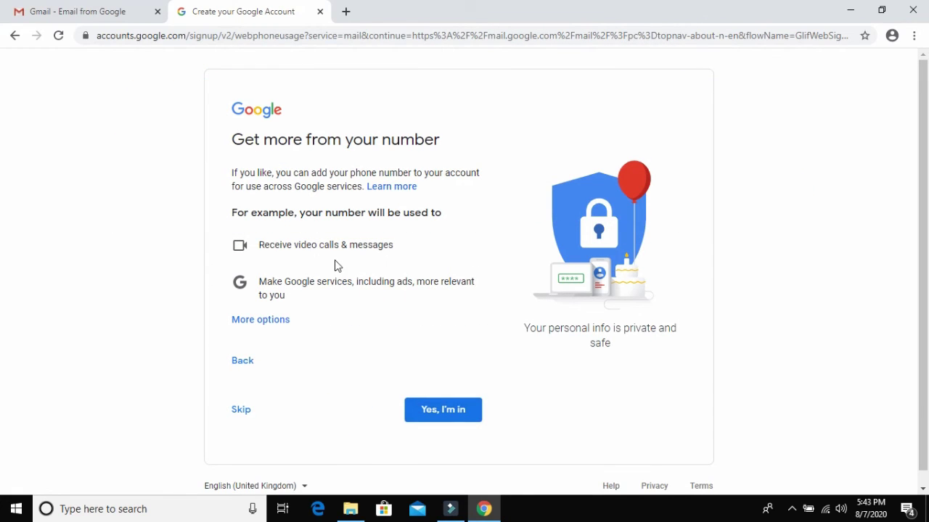
Step: Choose "Yes, I'm in" to use the phone number across Google services
{"action": "left_click", "coordinate": [444, 411]}
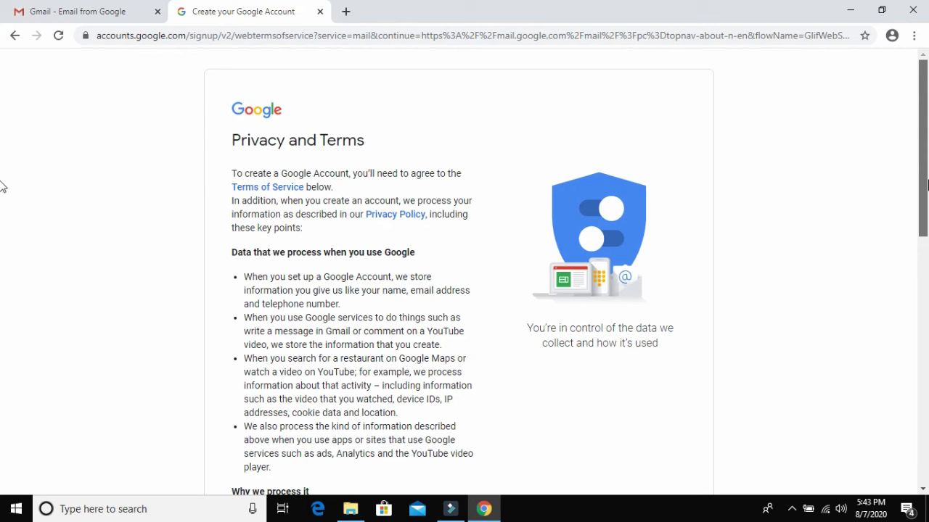
Step: Agree to the Privacy and Terms, then dismiss the Google Meet notice in the new inbox
{"action": "left_click_drag", "start_coordinate": [927, 186], "coordinate": [918, 439]}
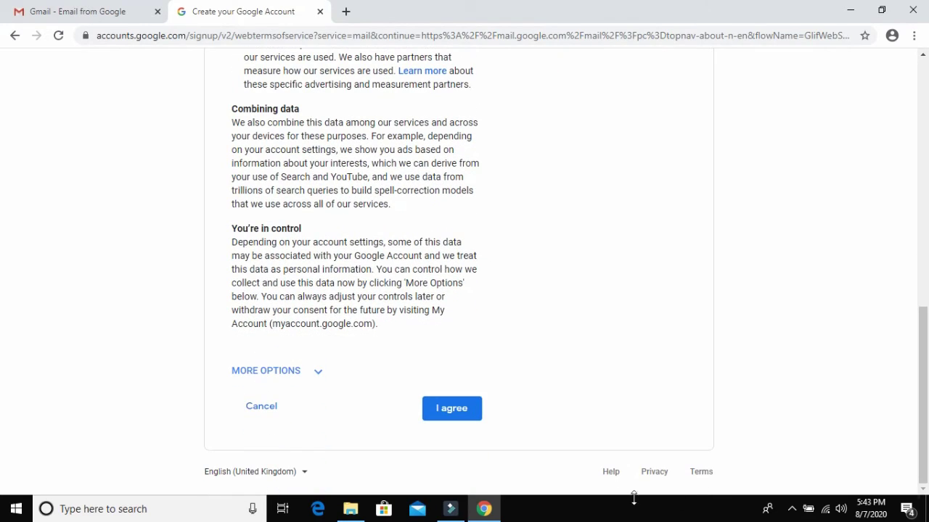
{"action": "left_click", "coordinate": [448, 415]}
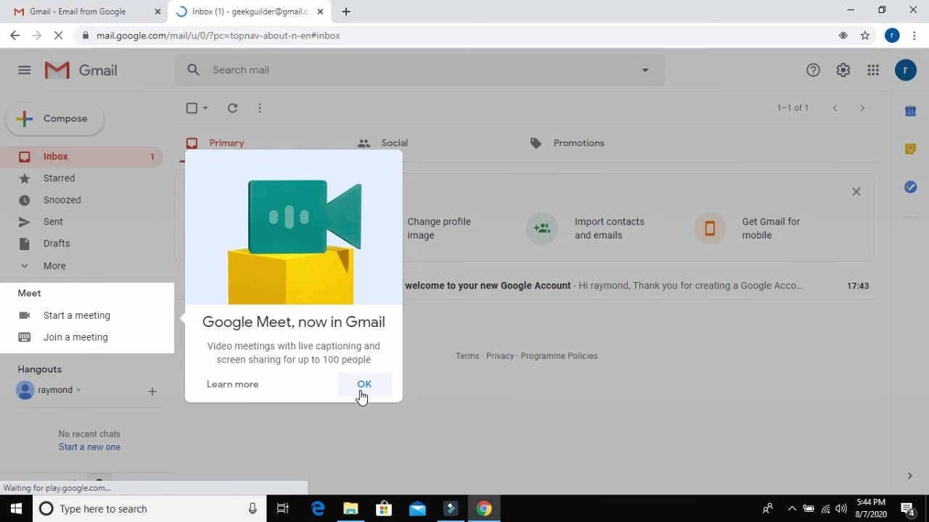
{"action": "left_click", "coordinate": [361, 393]}
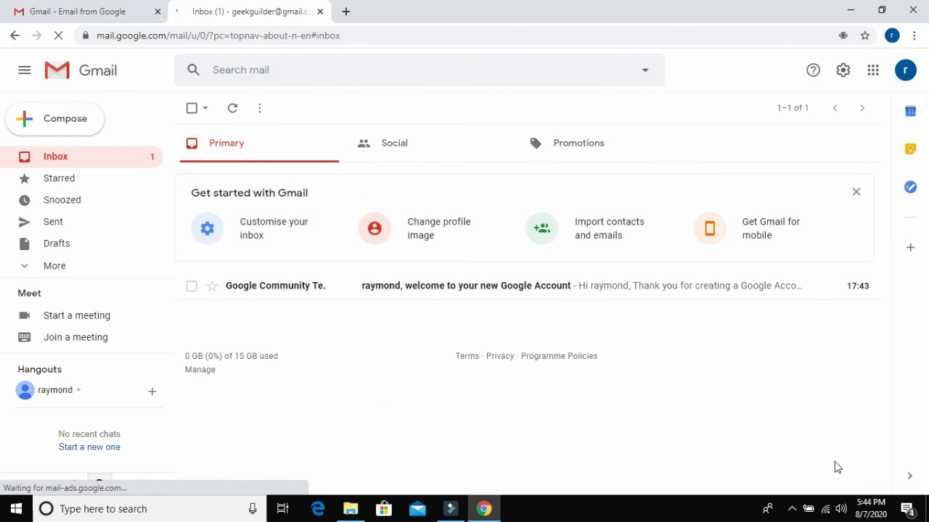